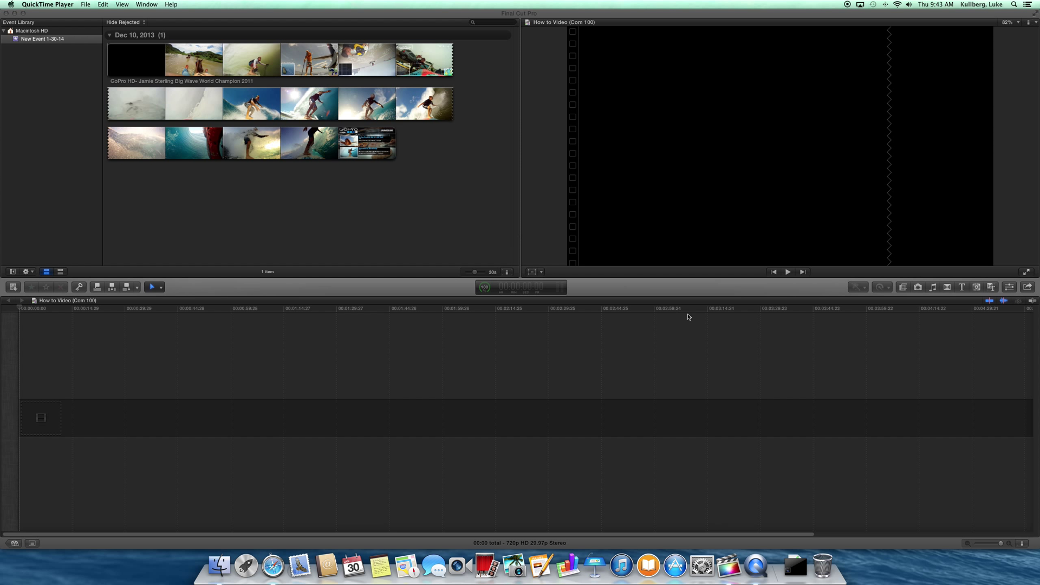
Drag the GoPro surfing mp4 from Downloads onto the How to Video (Com 100) timeline
click(795, 560)
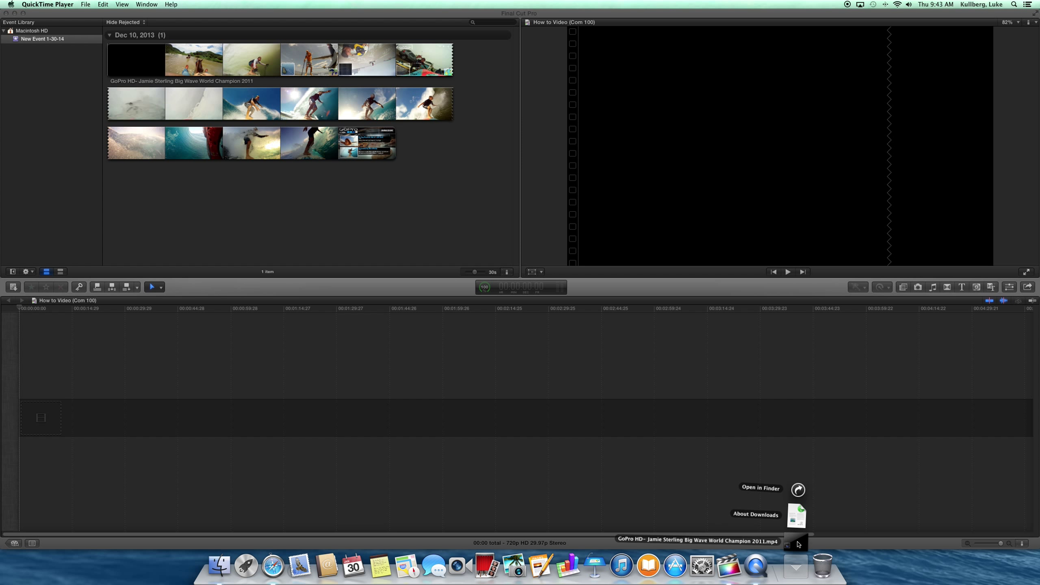
drag(798, 544, 13, 421)
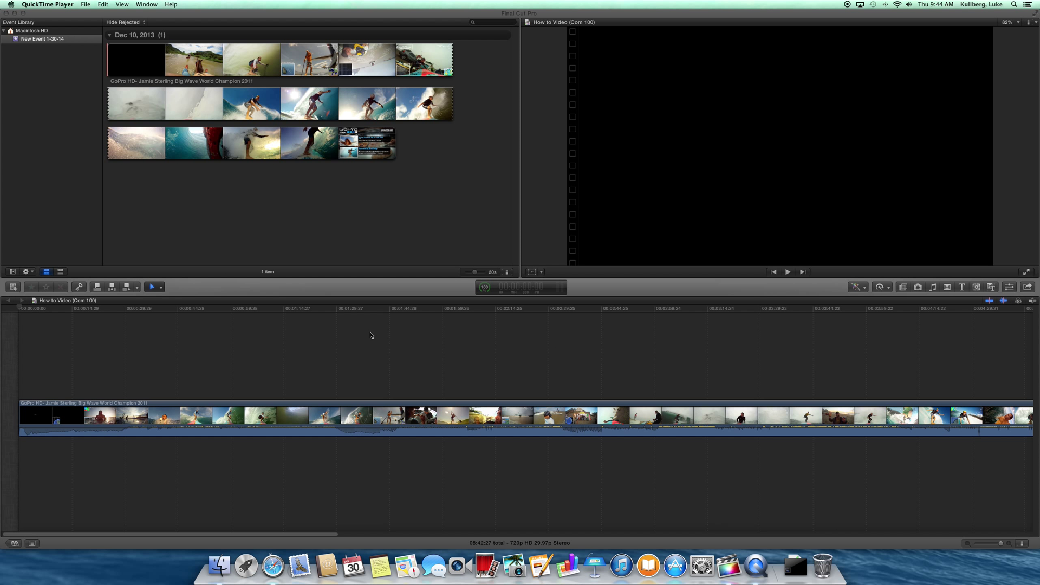
Lower the GoPro clip's volume line to -96 dB and return the playhead to the start
click(378, 431)
click(377, 428)
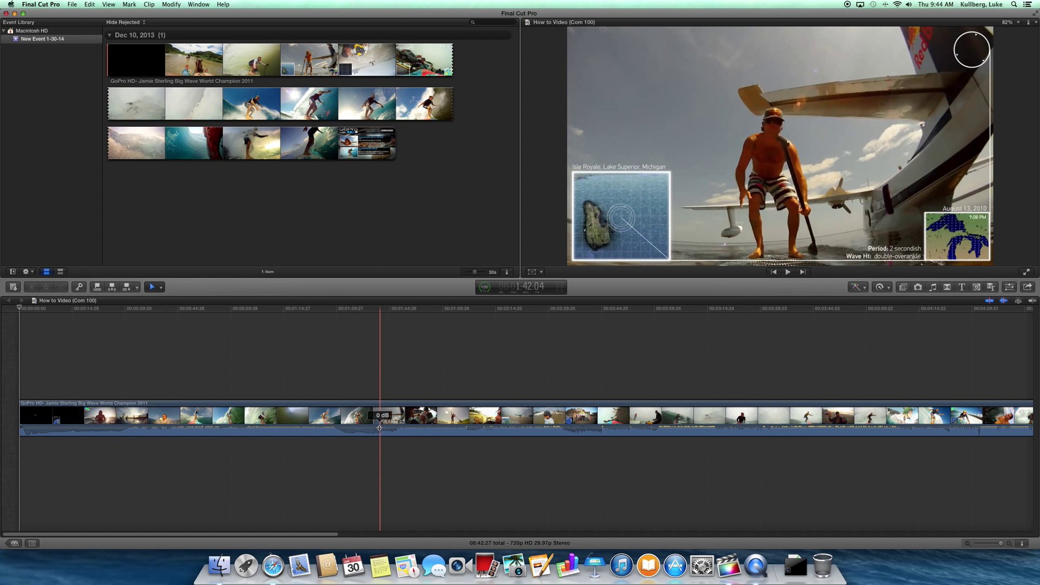
drag(379, 428, 378, 438)
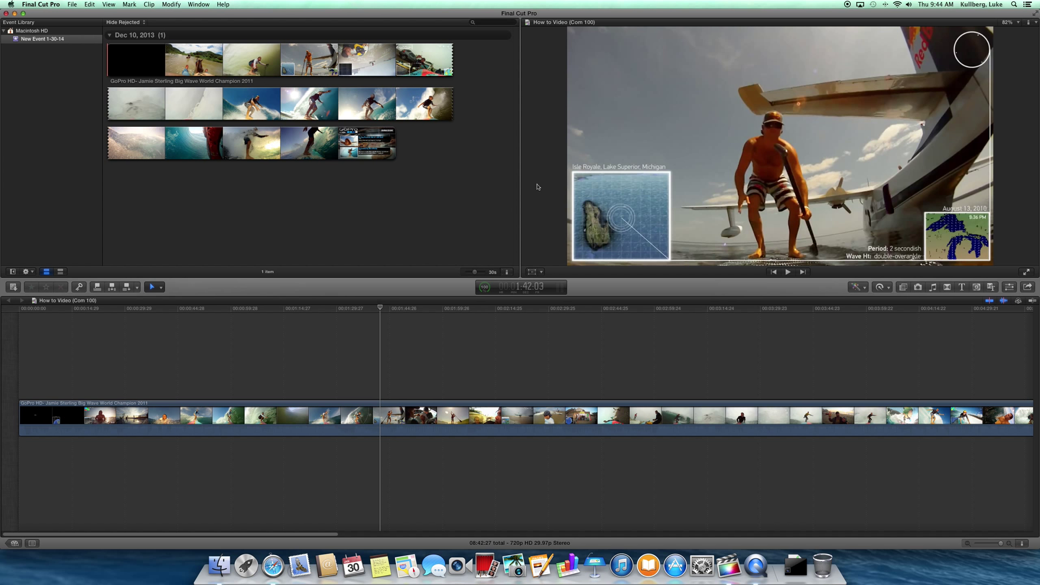
drag(396, 299, 7, 299)
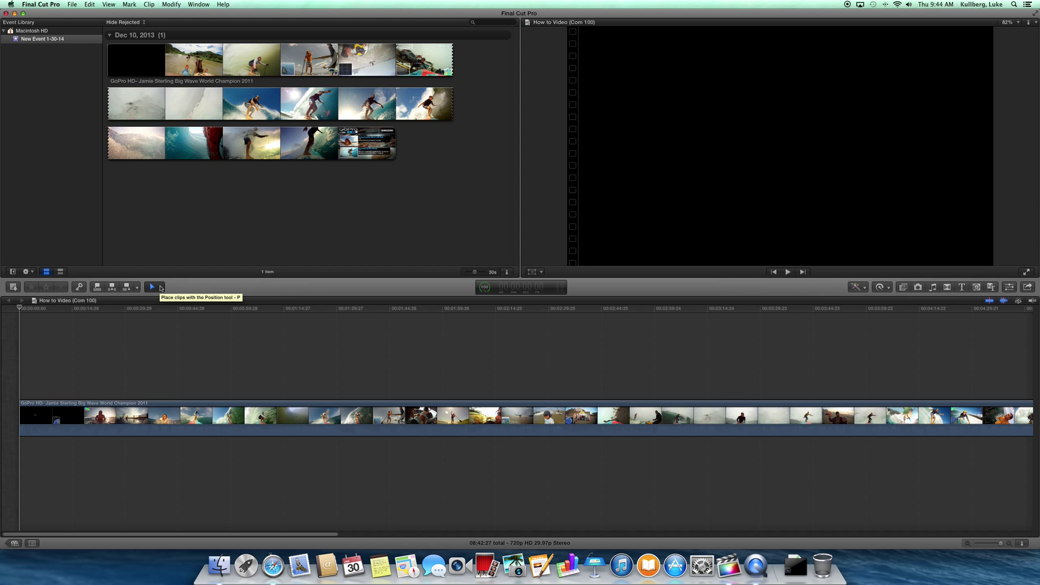
click(161, 288)
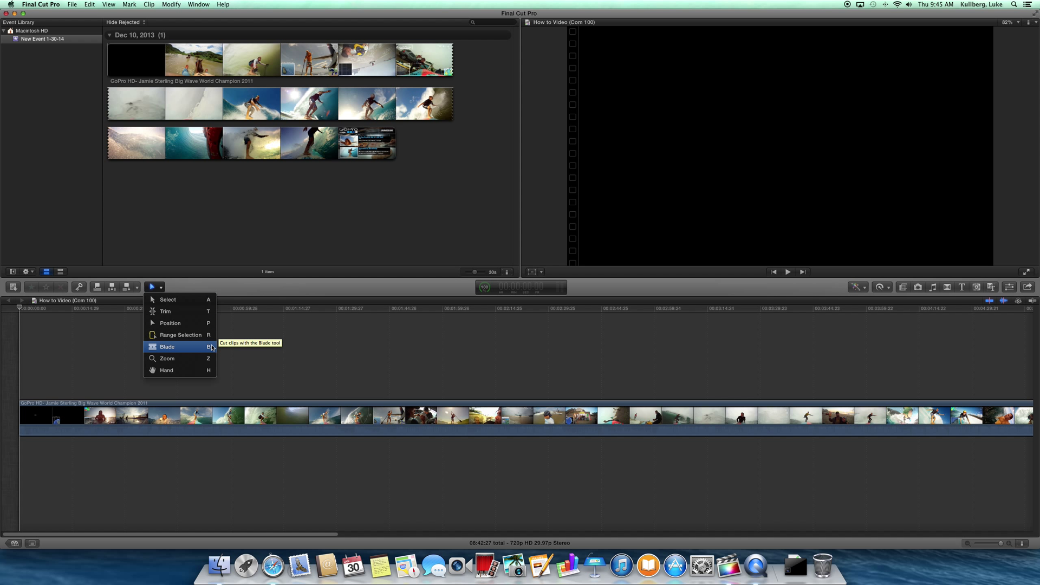
click(162, 289)
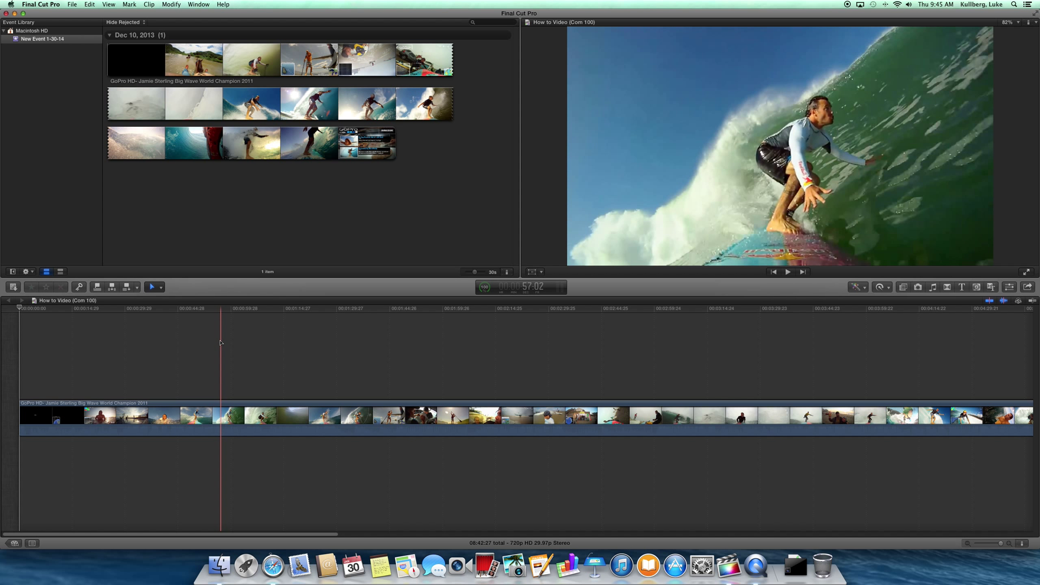
Blade the clip at about 57 seconds and delete the opening piece, leaving a 7:45:12 timeline
key(b)
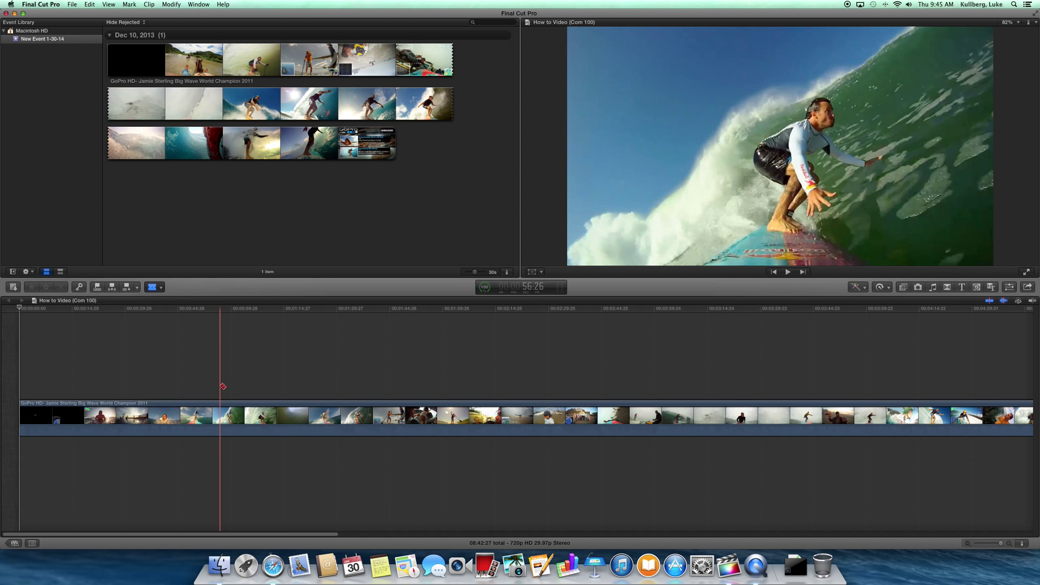
click(223, 409)
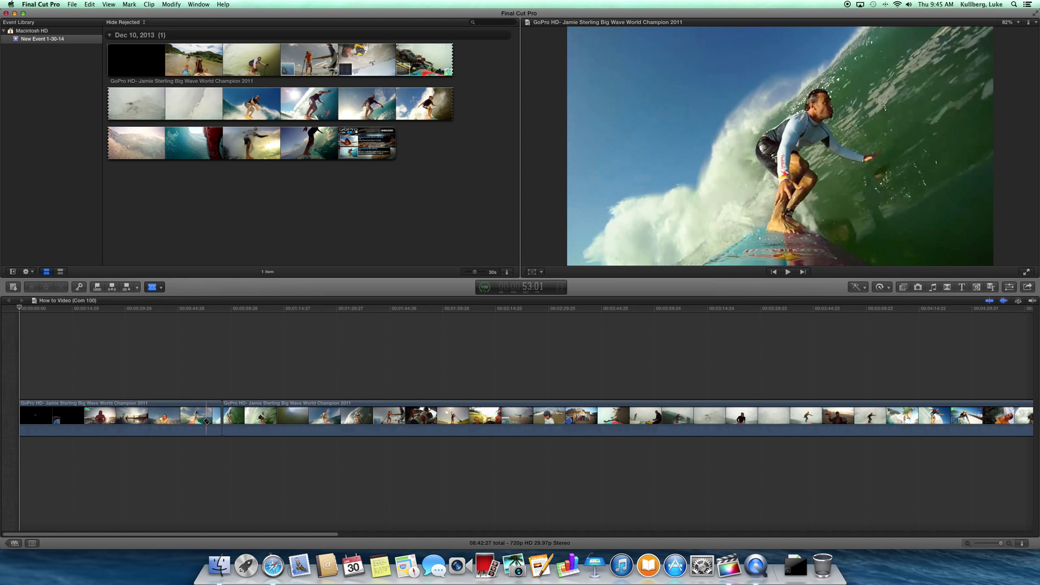
key(a)
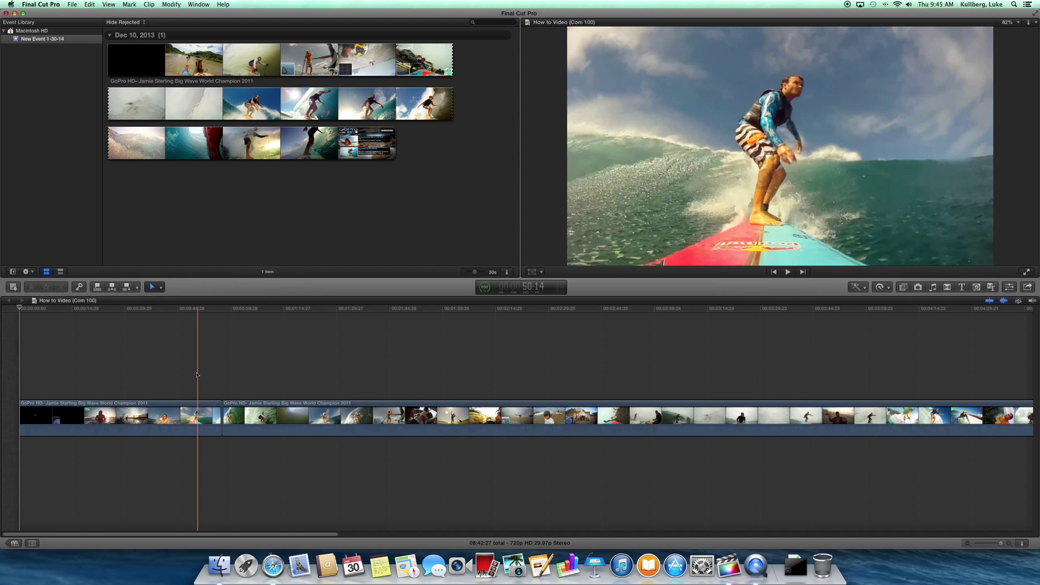
click(181, 422)
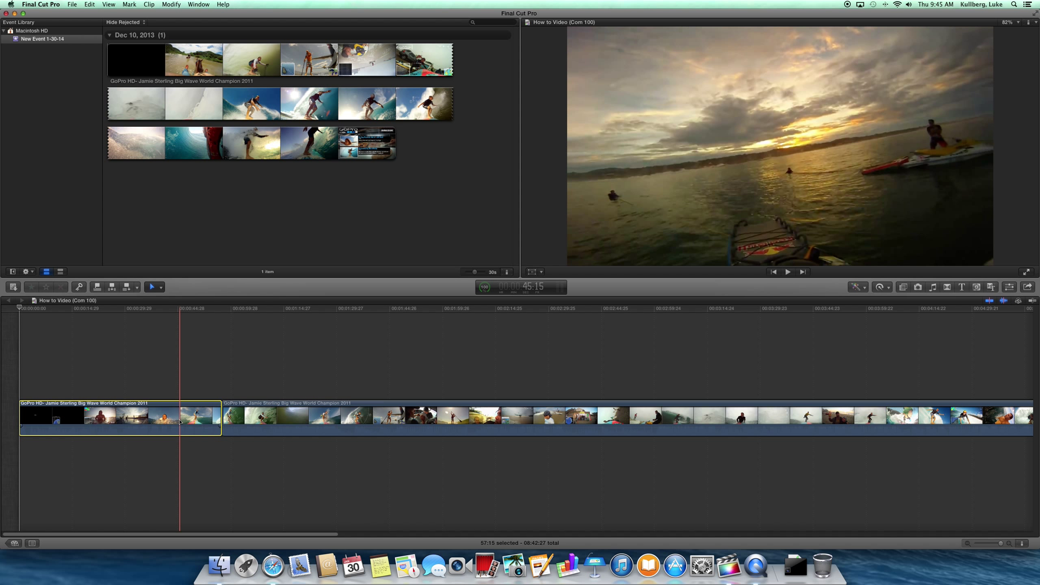
key(Delete)
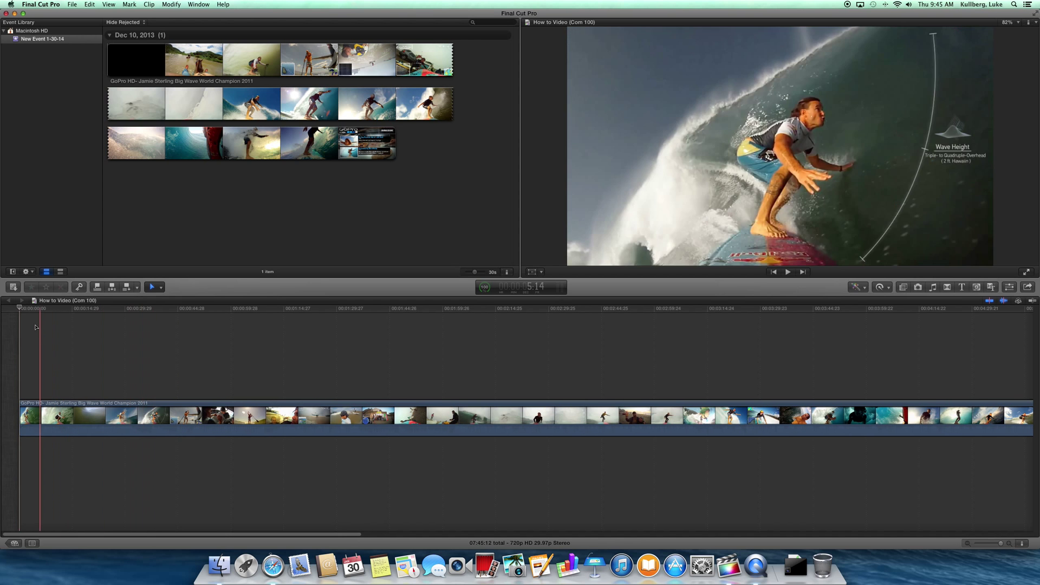
Preview the trimmed timeline, then blade the clip near its start and twice mid-timeline
key(space)
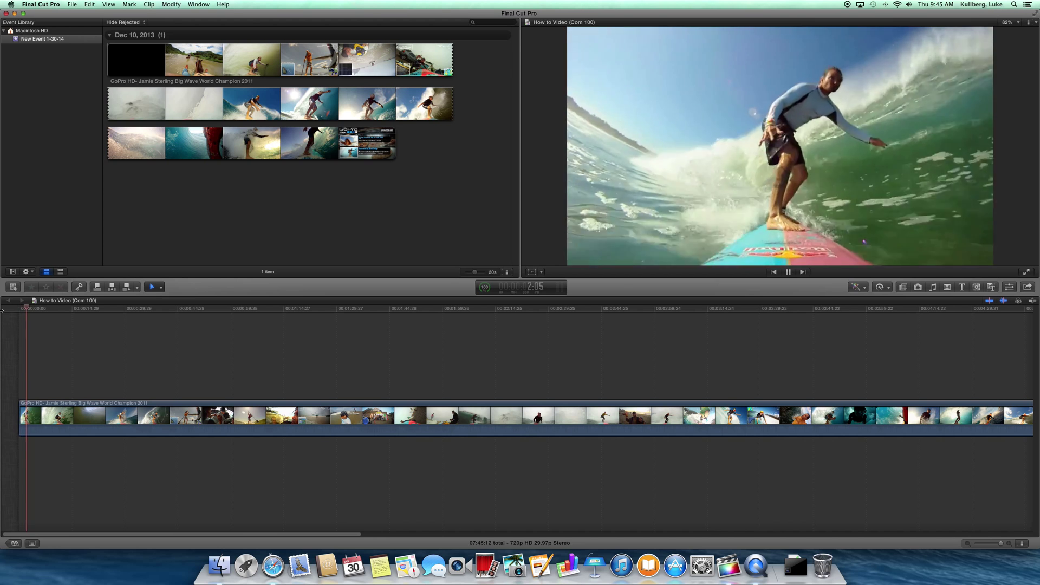
key(space)
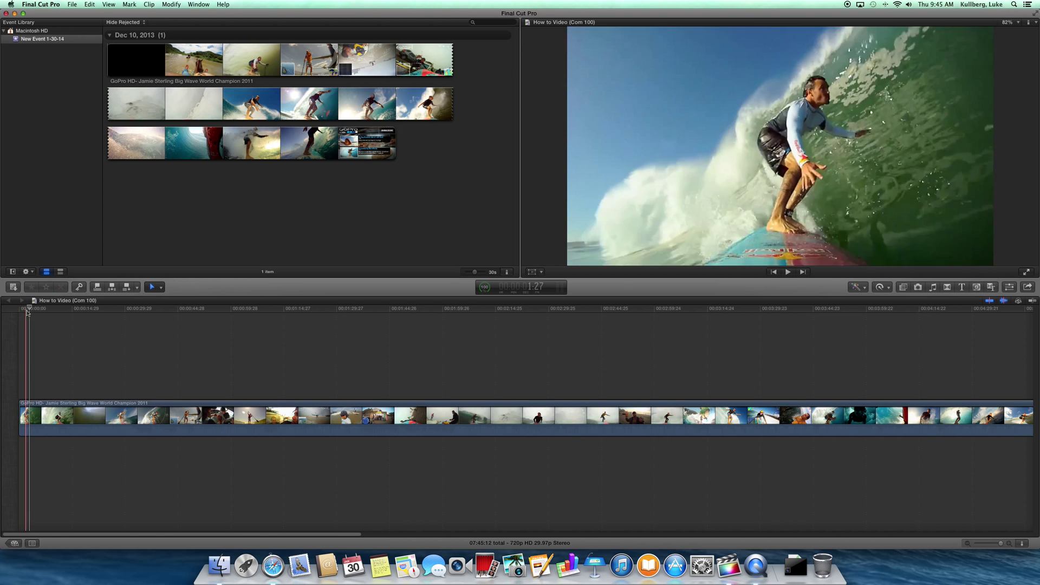
mouse_move(29, 308)
mouse_down()
mouse_move(58, 316)
mouse_move(42, 317)
mouse_up()
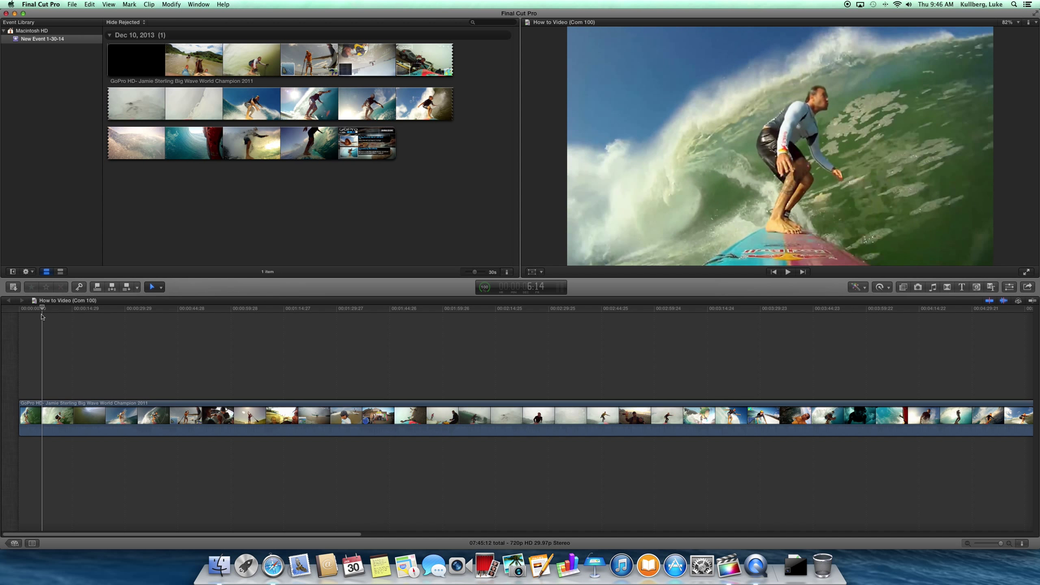
key(b)
click(43, 416)
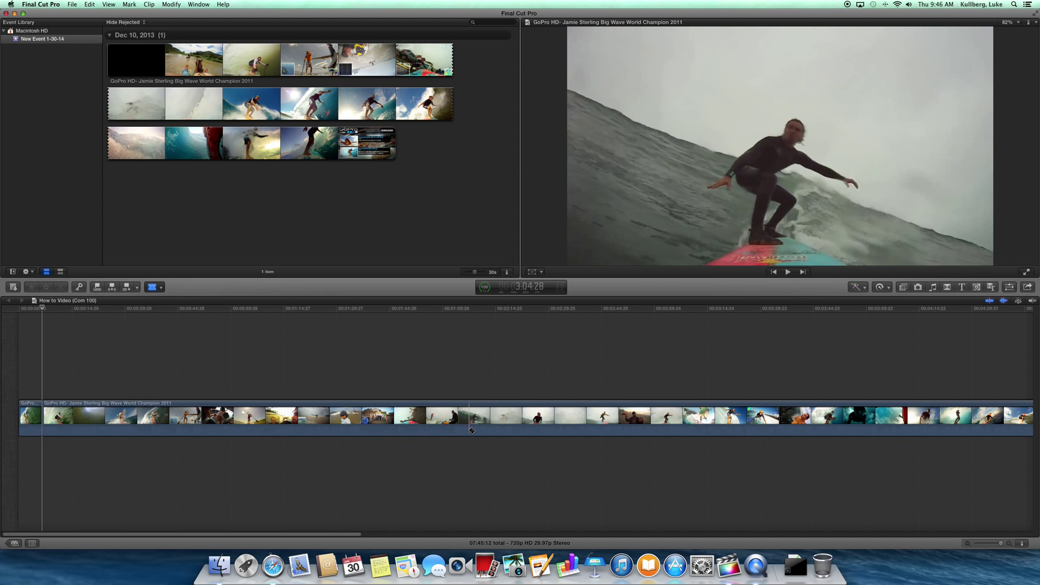
click(470, 430)
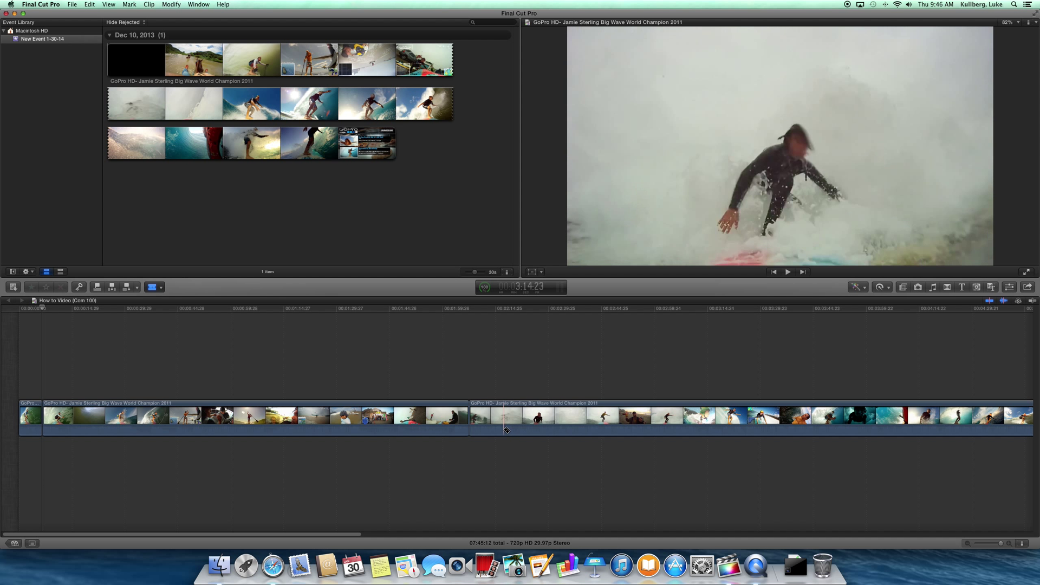
click(503, 429)
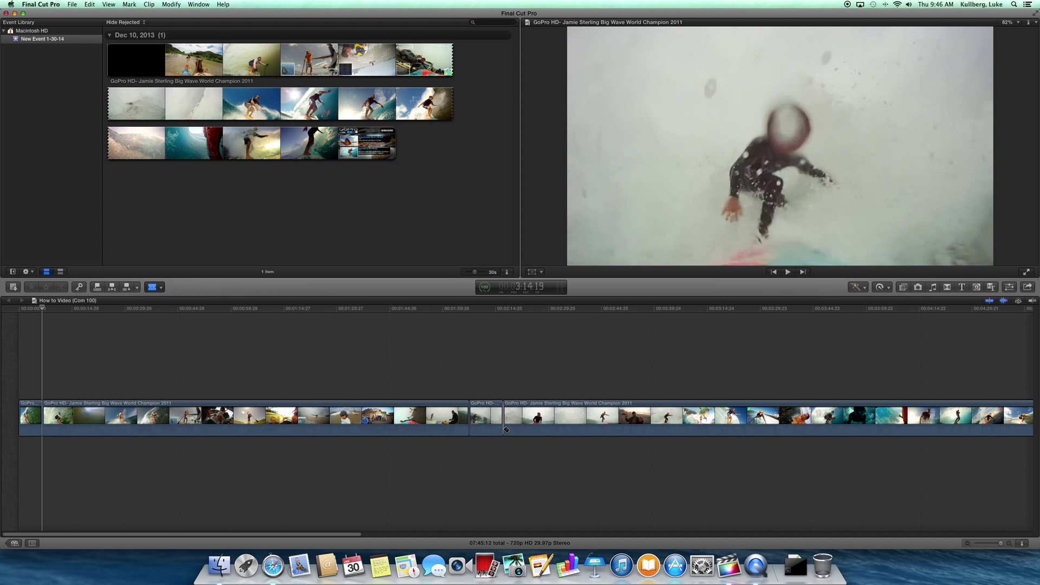
key(a)
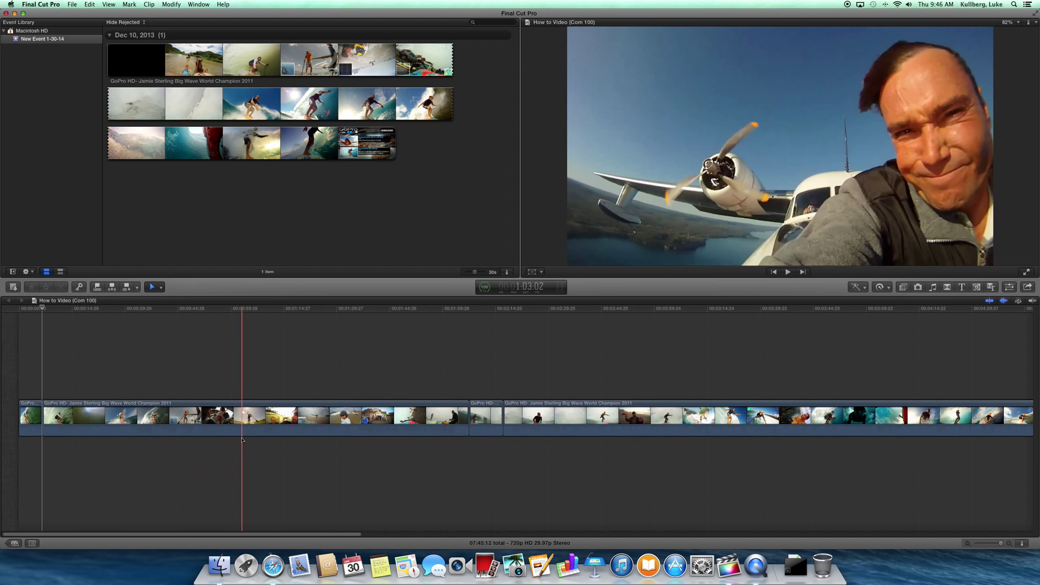
Delete the long second piece, then blade two more cuts to isolate another short stretch
click(231, 423)
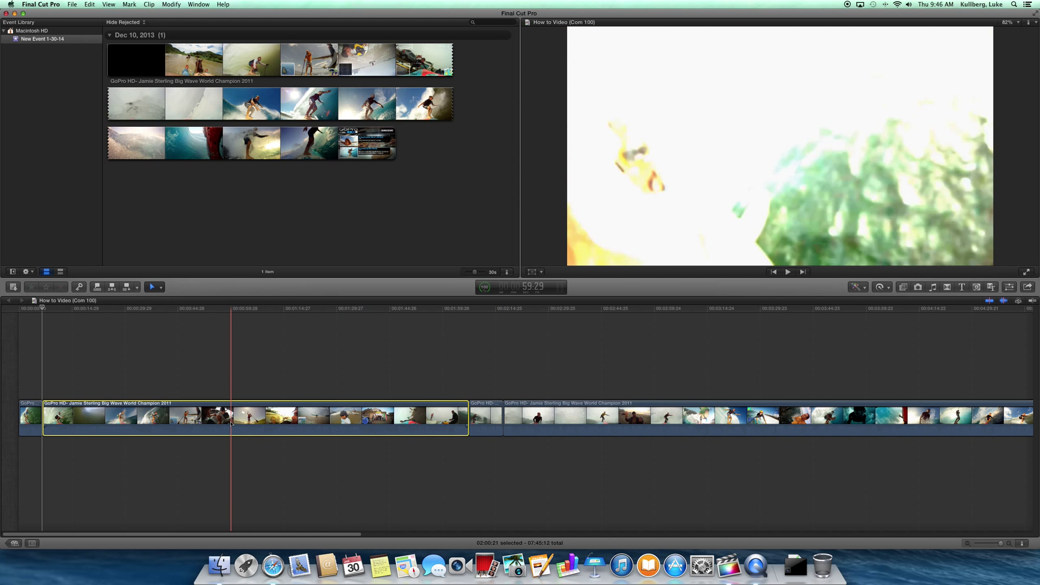
key(Delete)
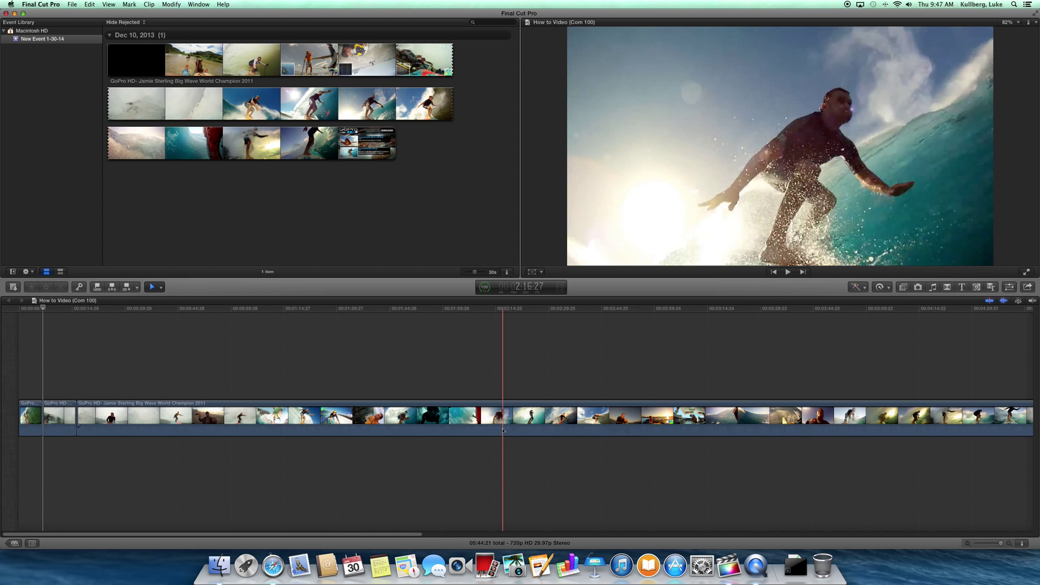
key(b)
click(503, 430)
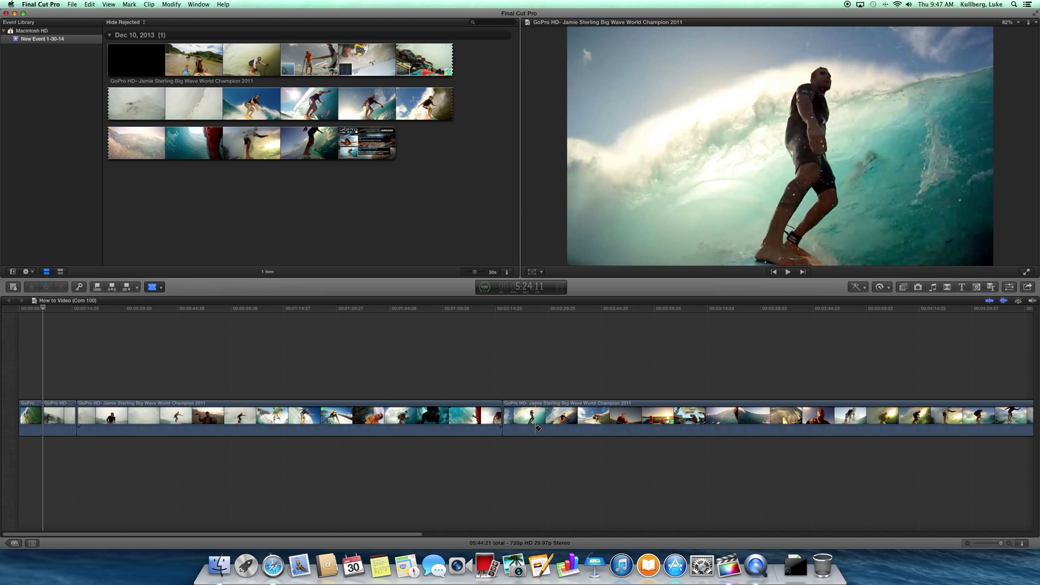
click(538, 428)
key(a)
Delete the middle clip and the long GoPro clip, leaving three short clips totaling 25:21
click(439, 425)
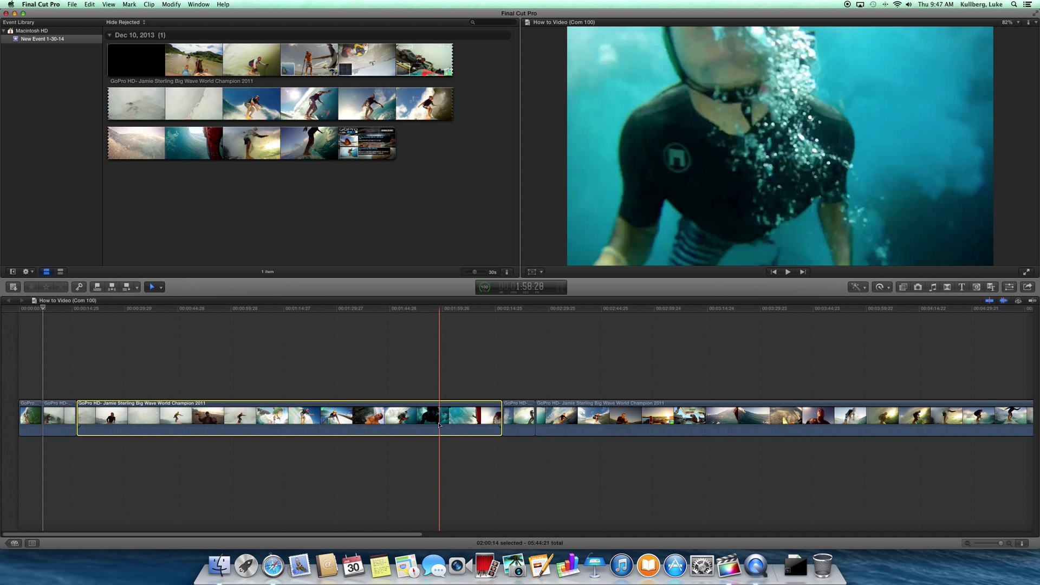
key(Delete)
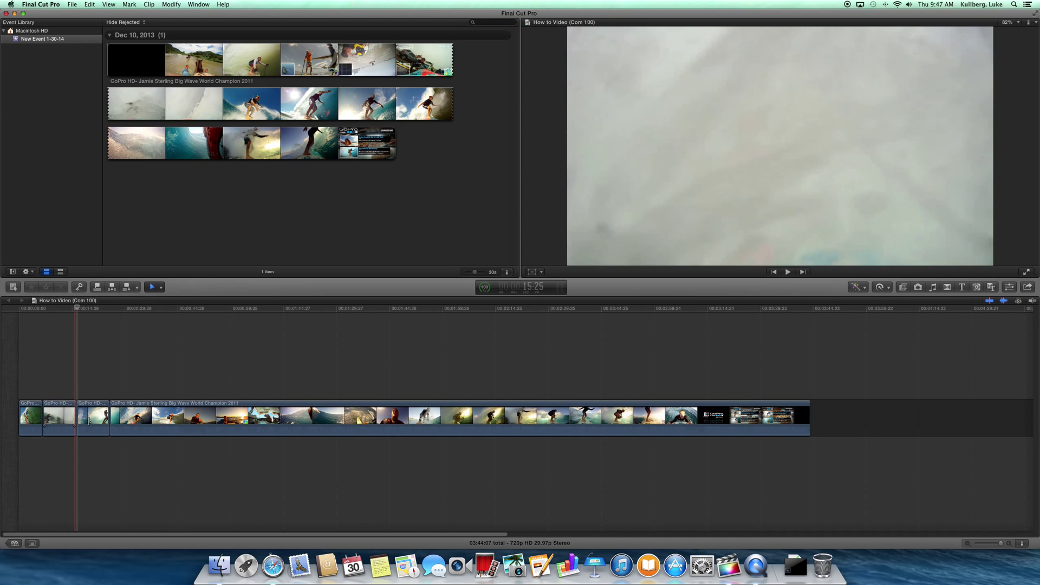
click(194, 419)
key(Delete)
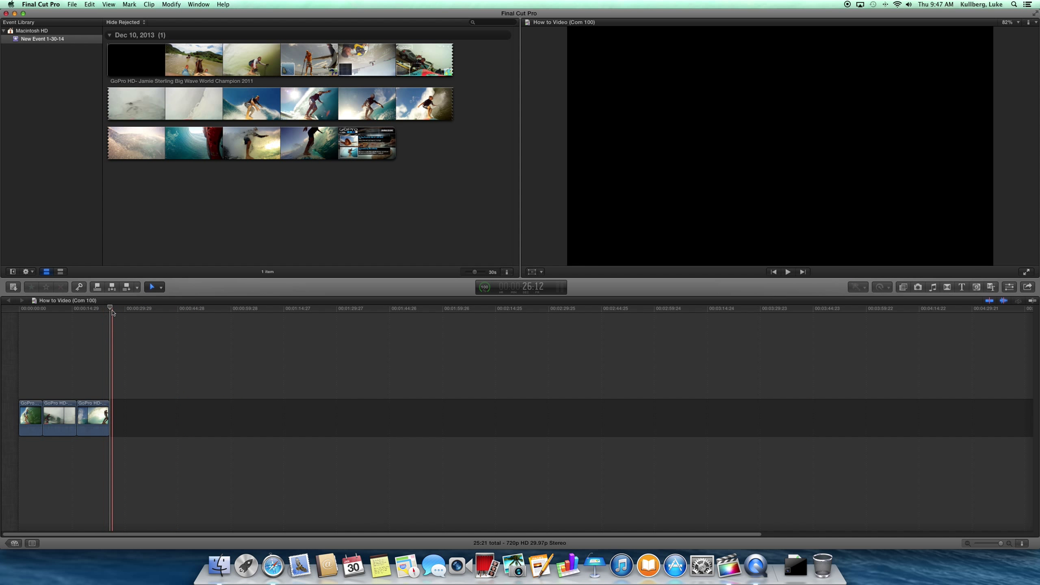
Select the first timeline clip and apply Edit > Add Cross Dissolve to it
key(Home)
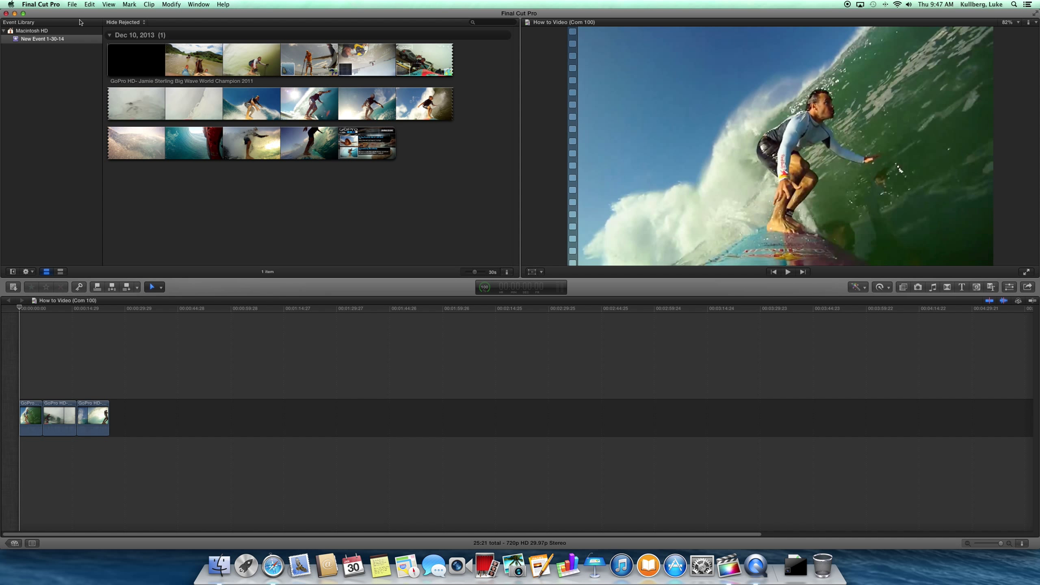
click(88, 4)
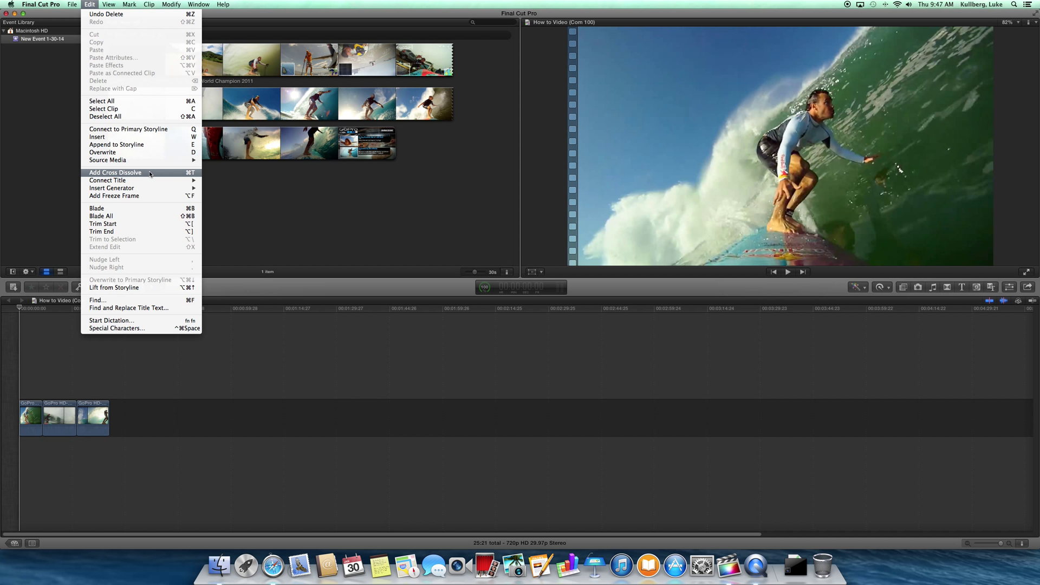
click(150, 172)
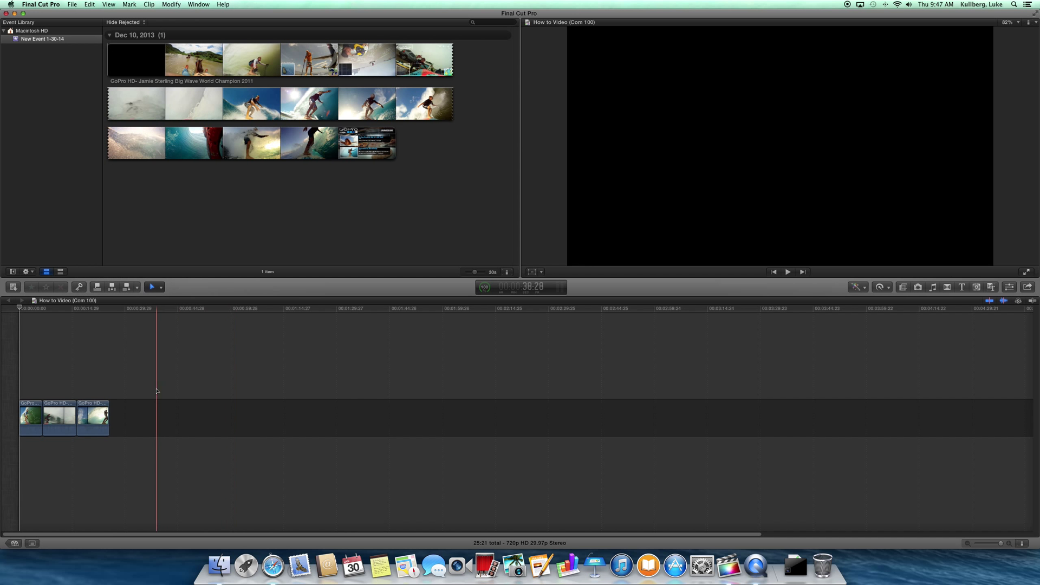
click(36, 419)
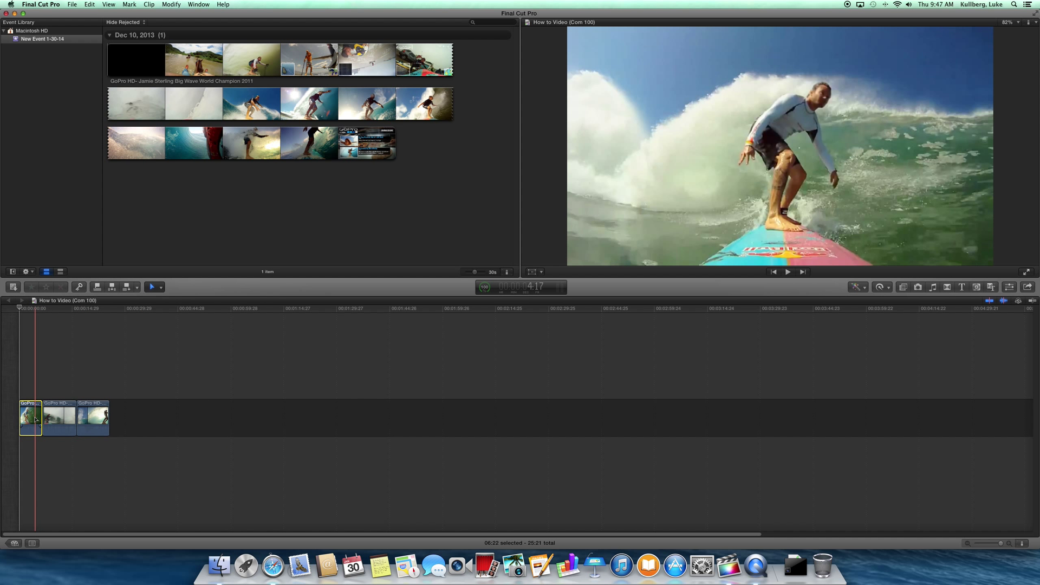
click(94, 5)
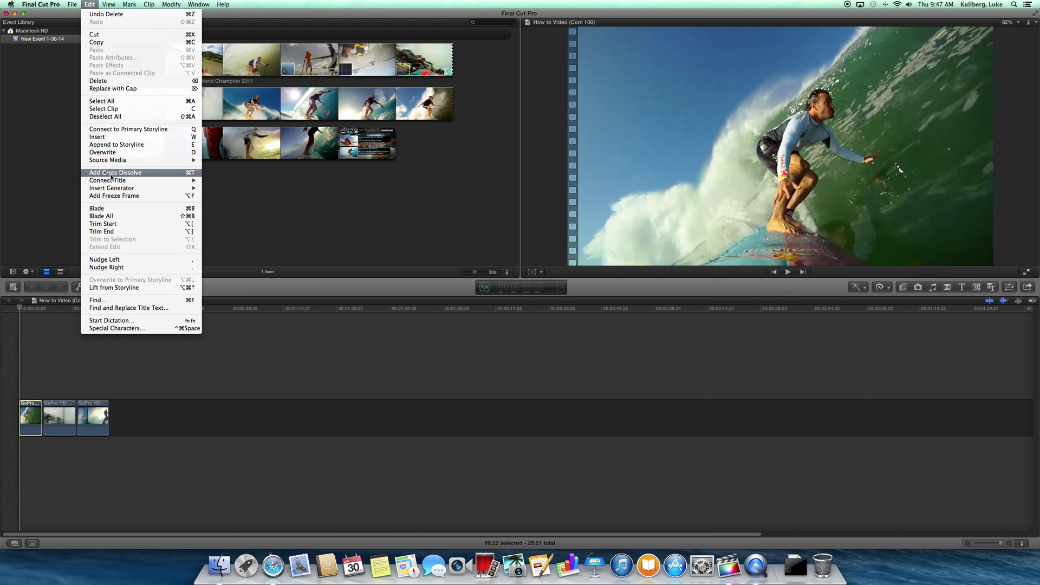
click(111, 173)
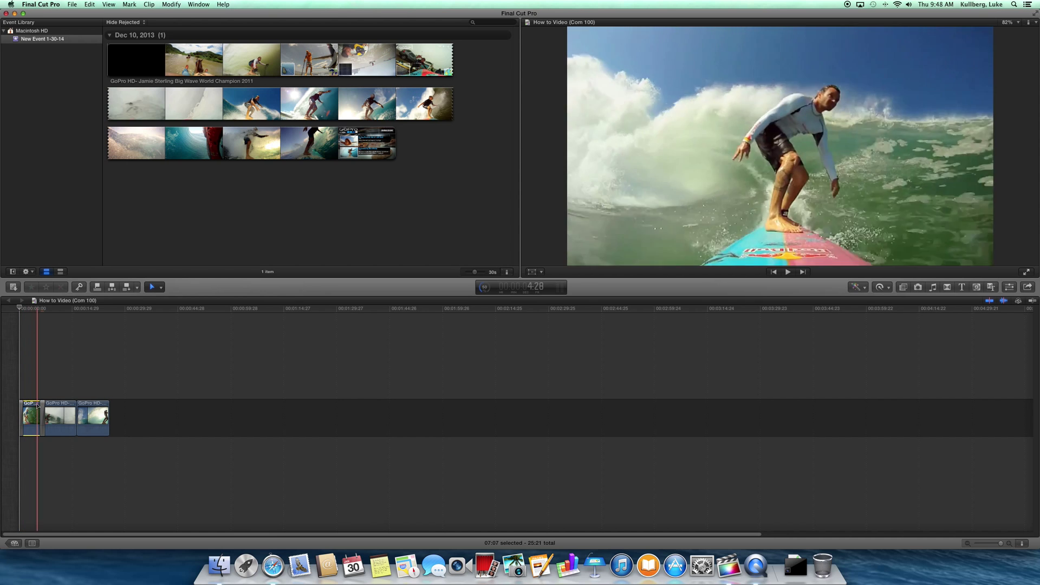
Play back the first cross dissolve and the second cut to check them
click(38, 308)
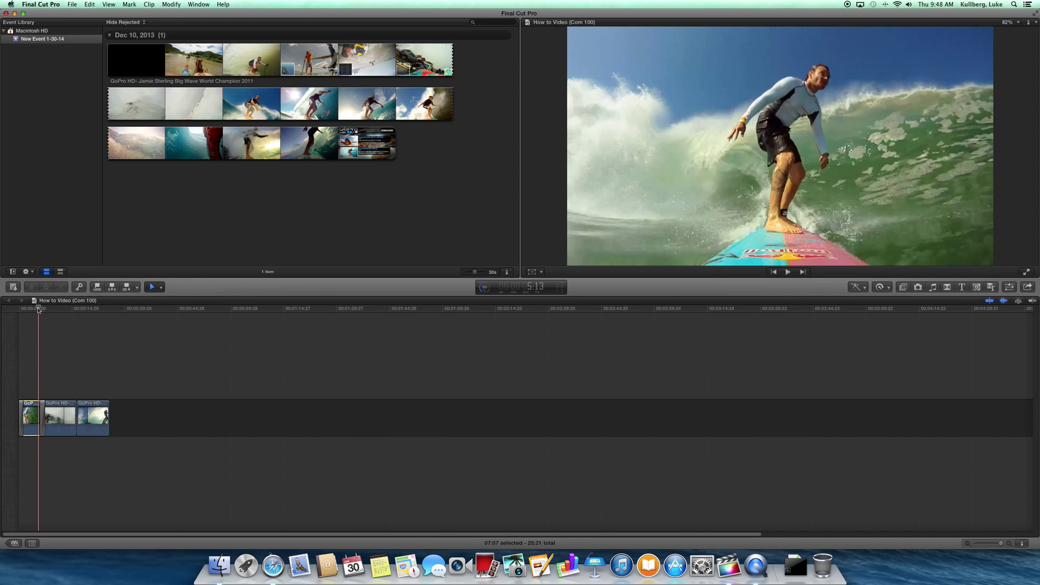
key(space)
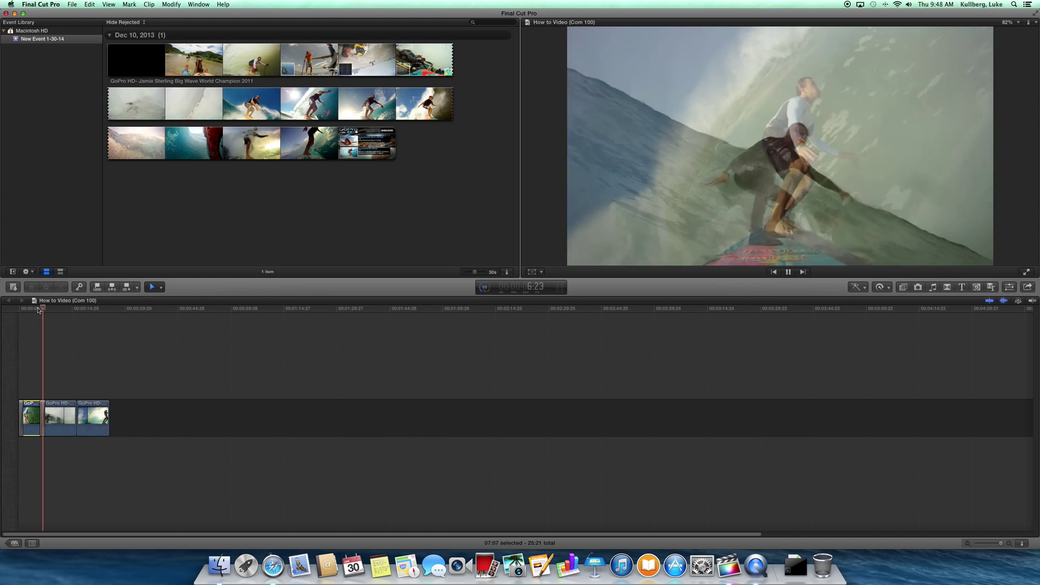
key(space)
click(76, 309)
click(72, 309)
key(space)
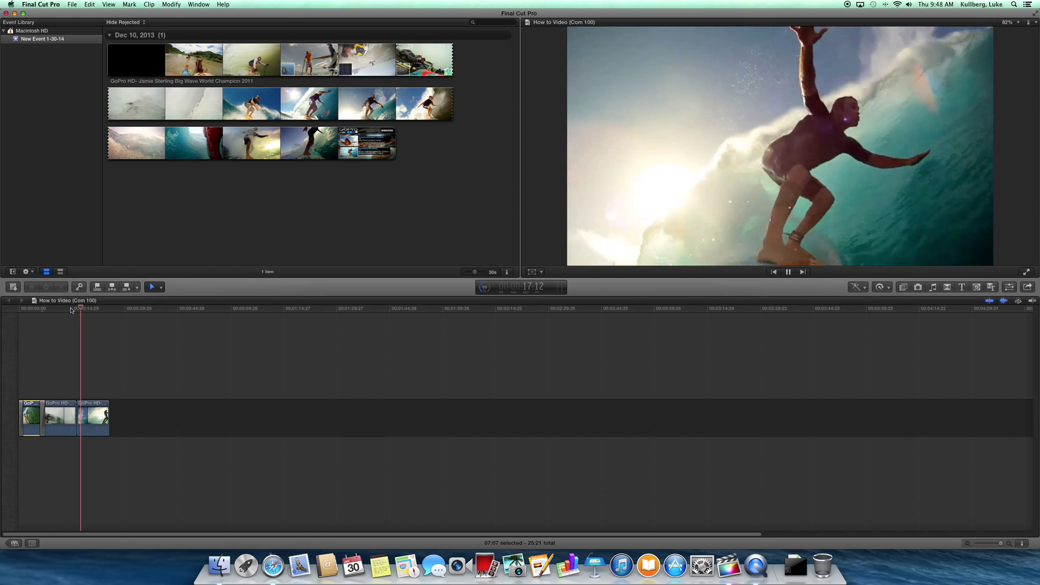
key(space)
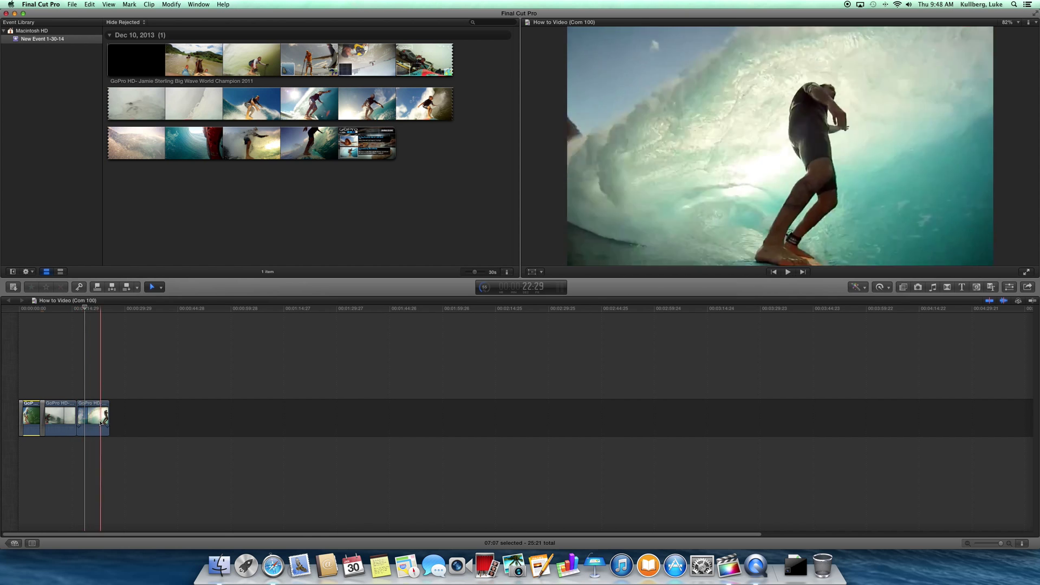
Add a cross dissolve to the third clip and play the end of the sequence
click(94, 416)
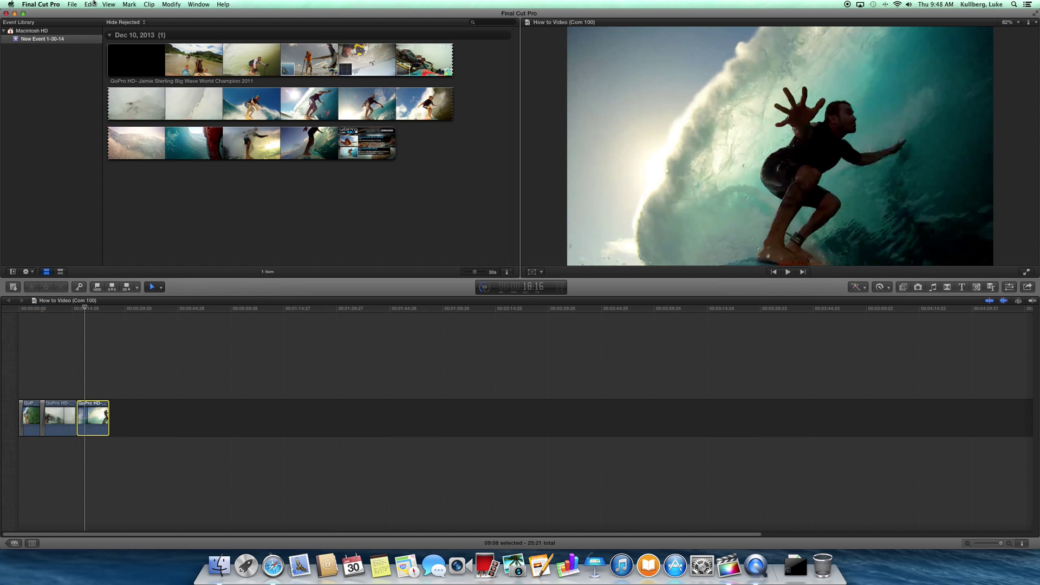
click(90, 4)
click(103, 174)
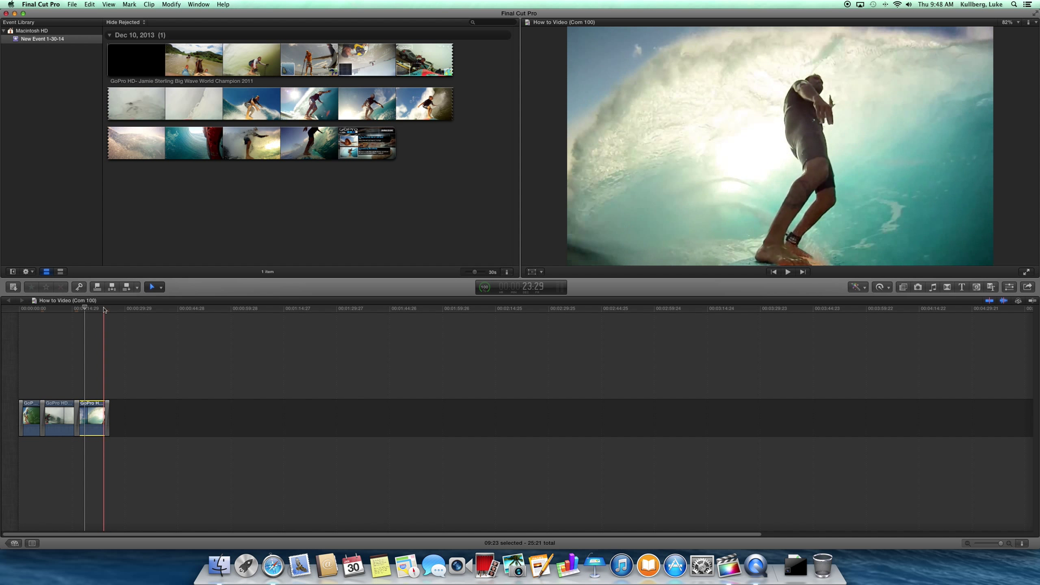
click(105, 309)
key(space)
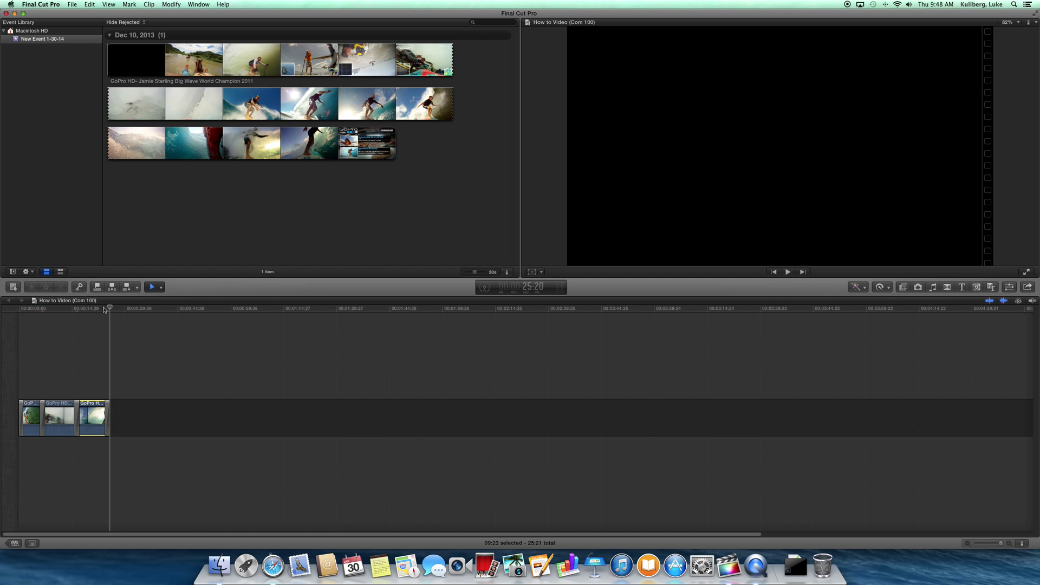
Raise the first clip's volume to -6 dB and the third clip's to -4 dB
click(130, 312)
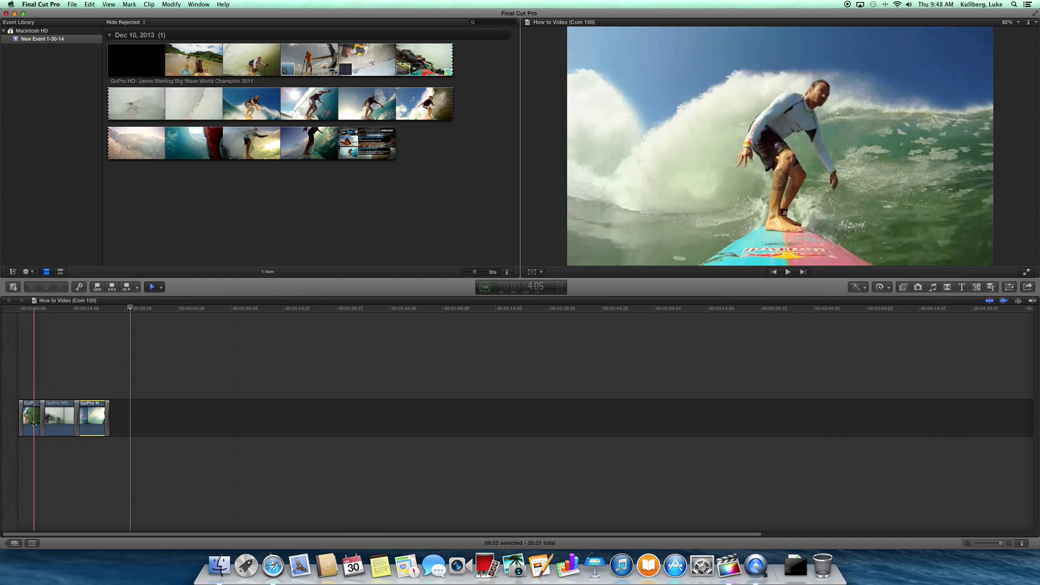
drag(30, 435, 29, 436)
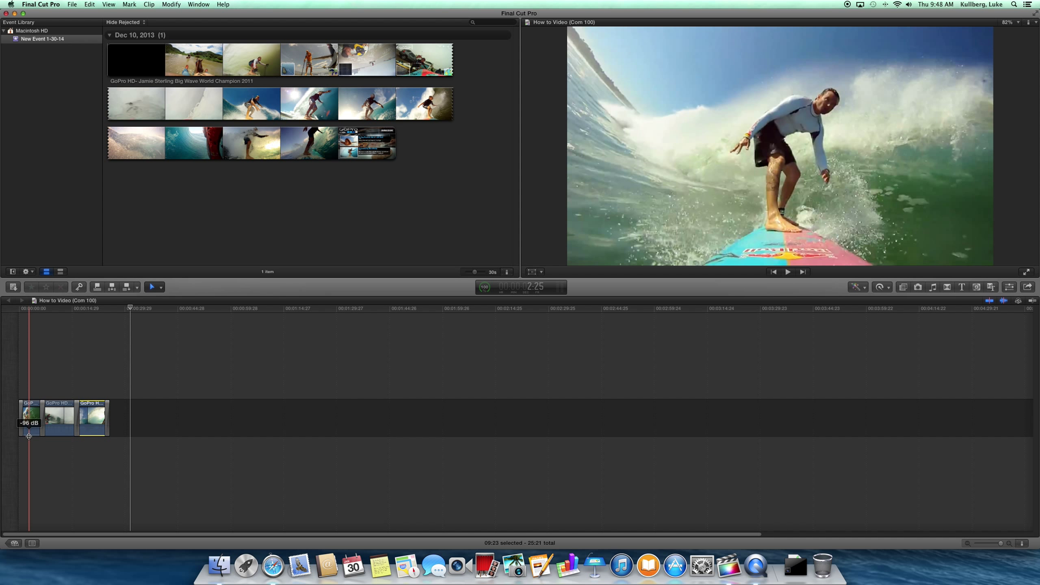
drag(28, 436, 30, 426)
click(64, 430)
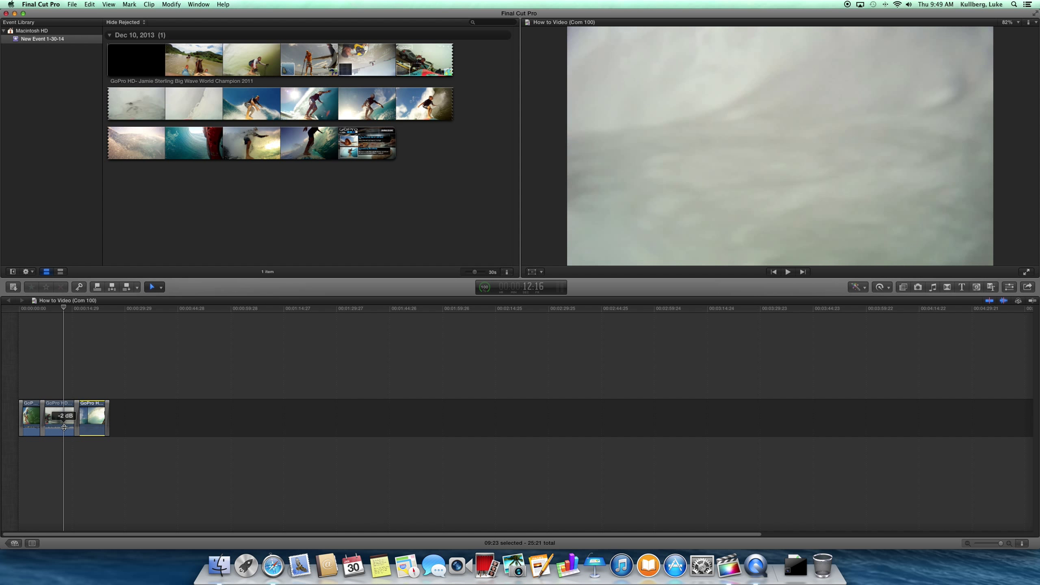
click(90, 435)
drag(90, 435, 92, 427)
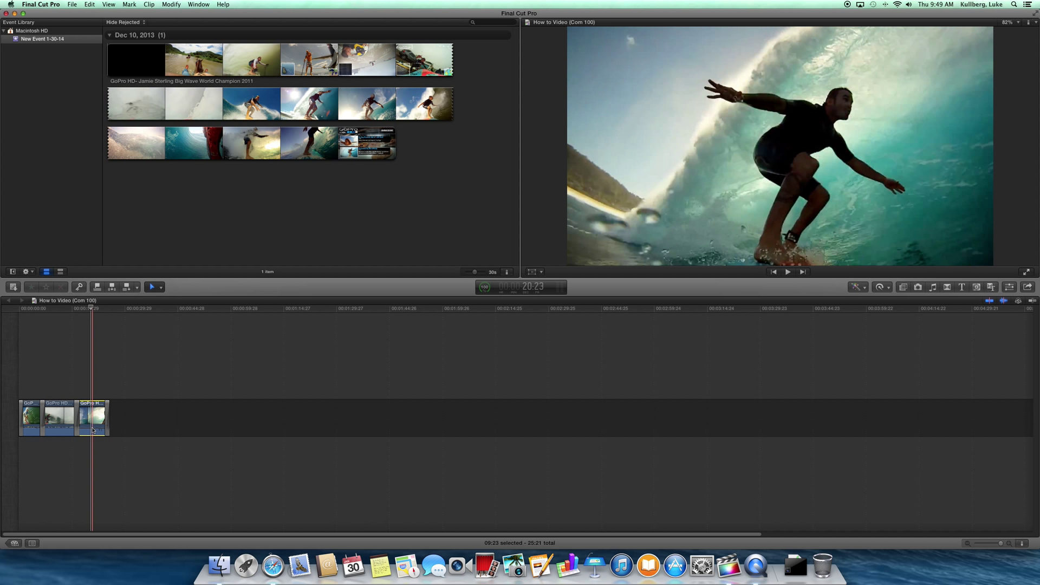
click(21, 310)
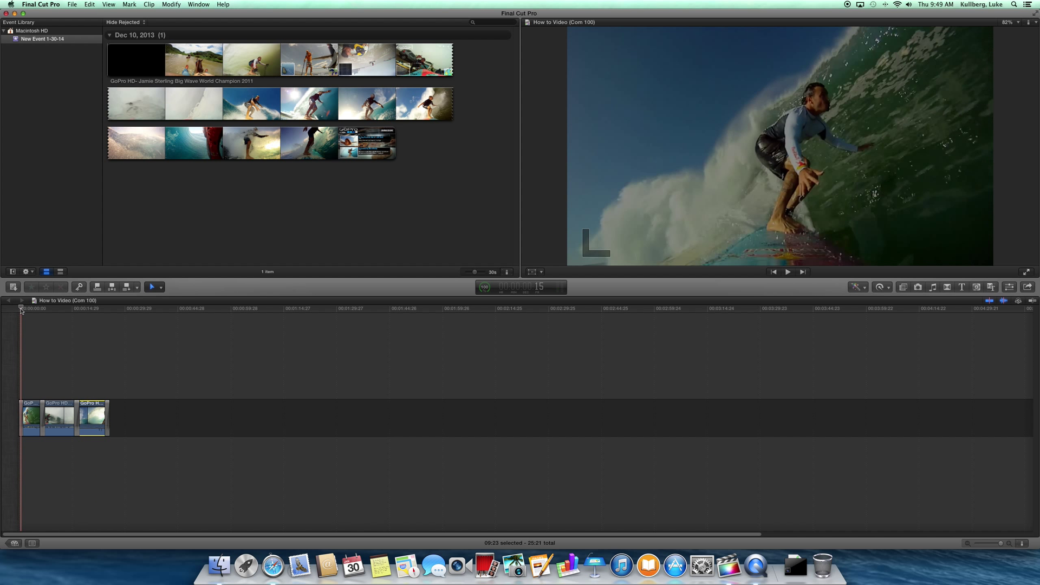
key(space)
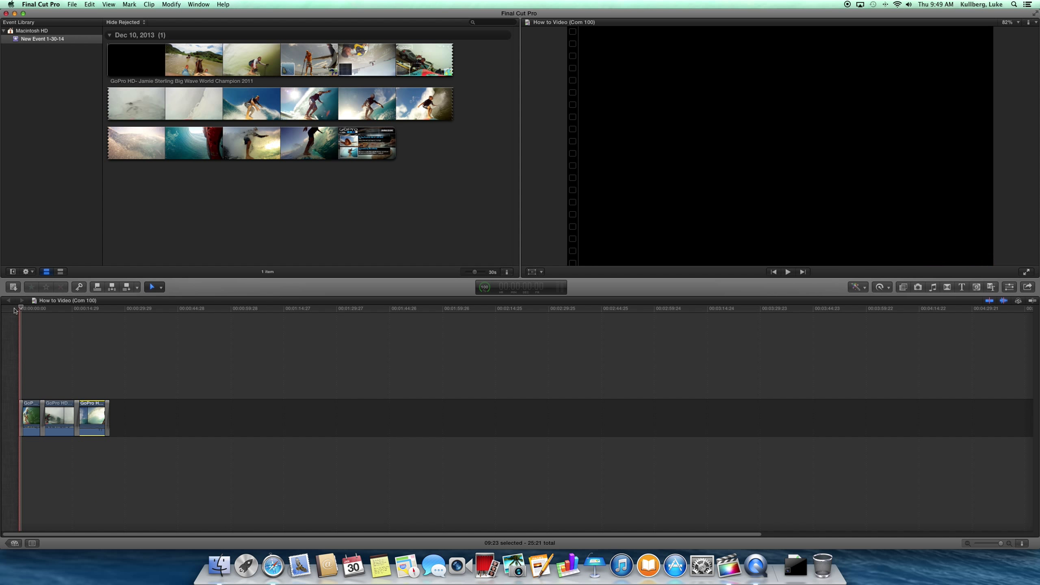
click(12, 309)
key(space)
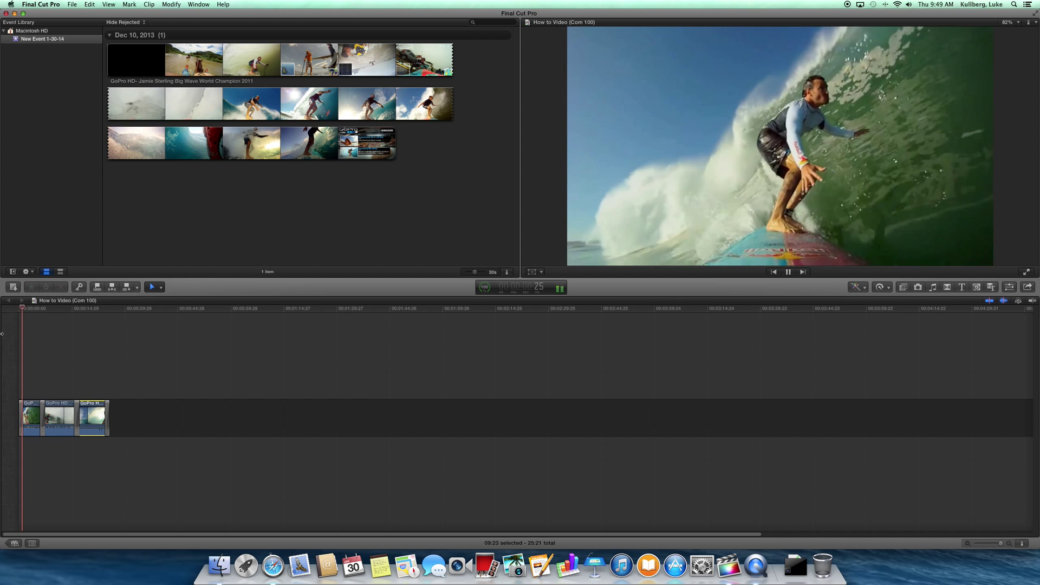